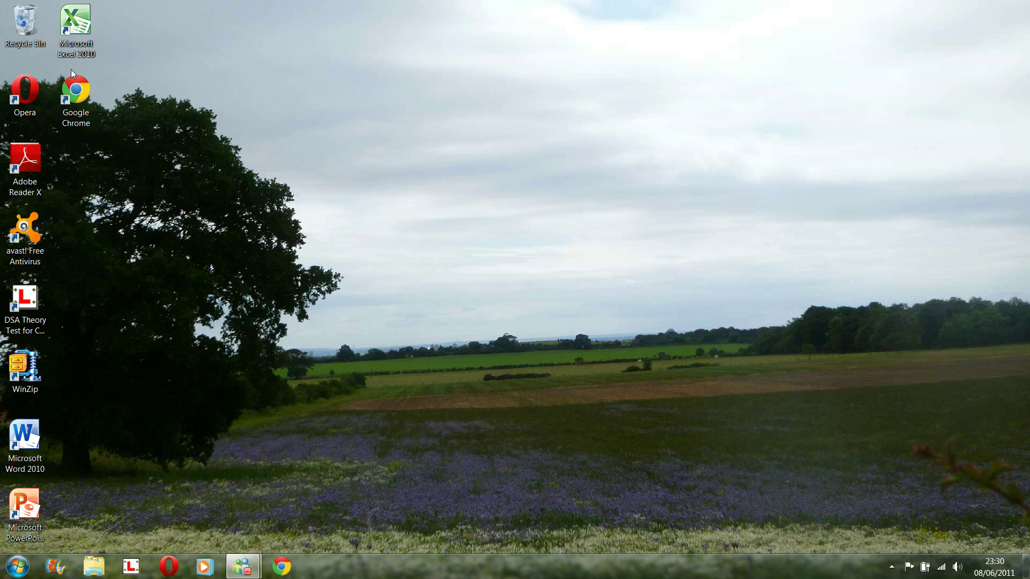
Launch Opera from its desktop shortcut so it opens on the Google UK homepage.
click(75, 92)
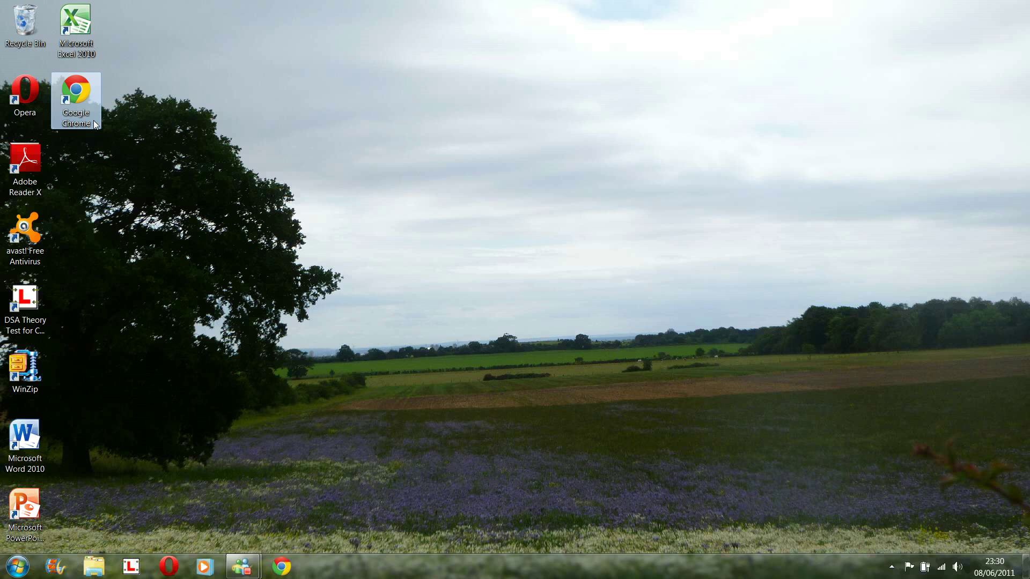
click(33, 98)
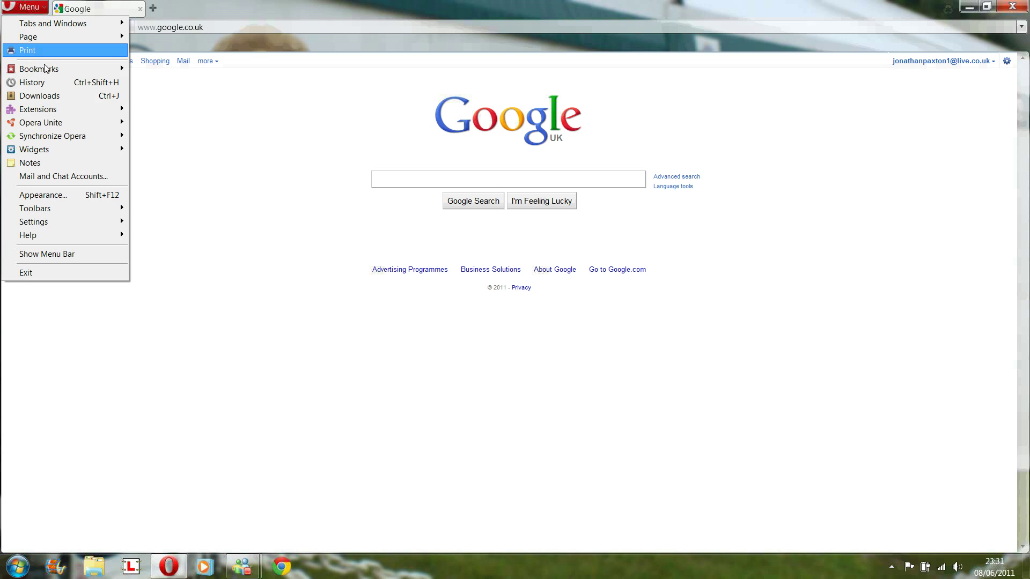
Install the YouTube Downloader extension found by searching 'youtube download' in Opera's extensions catalogue.
mouse_move(45, 107)
click(161, 107)
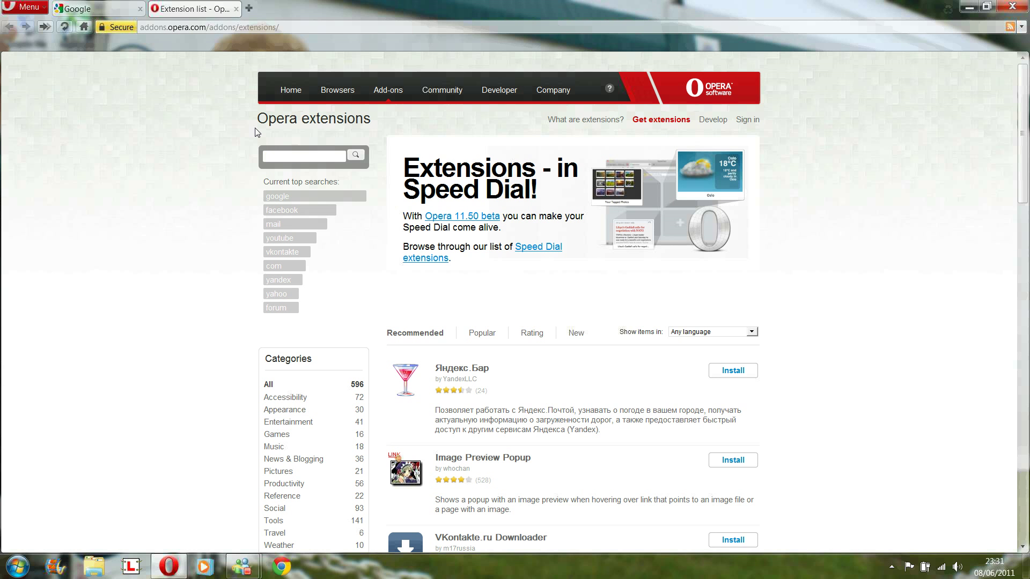
text(youtube download)
key(Return)
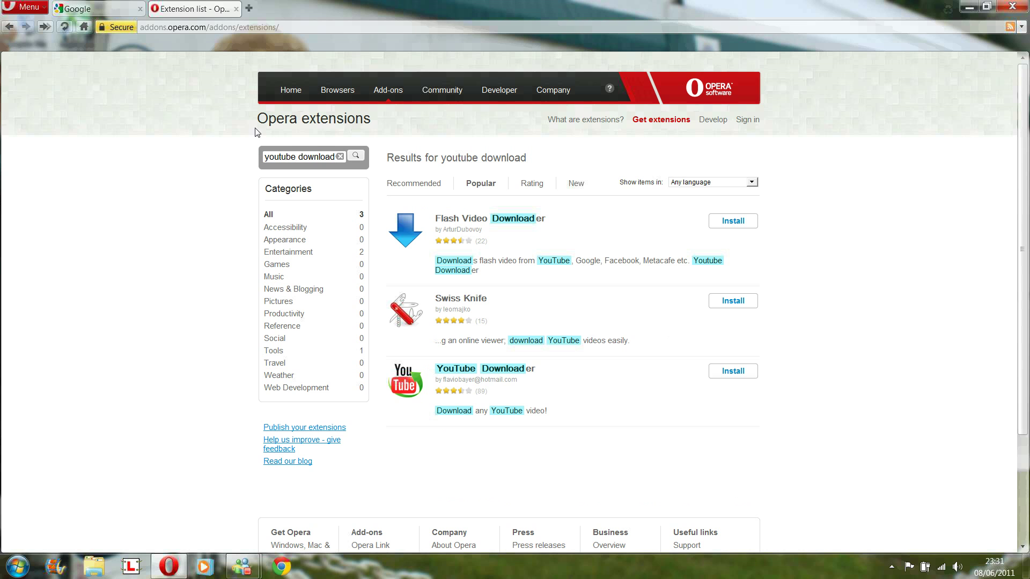
click(742, 374)
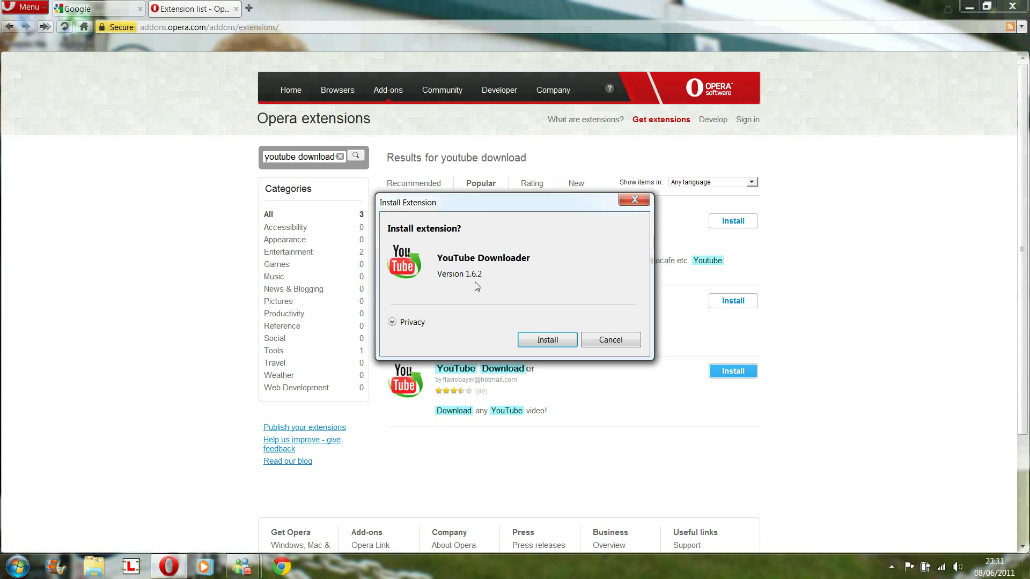
click(567, 344)
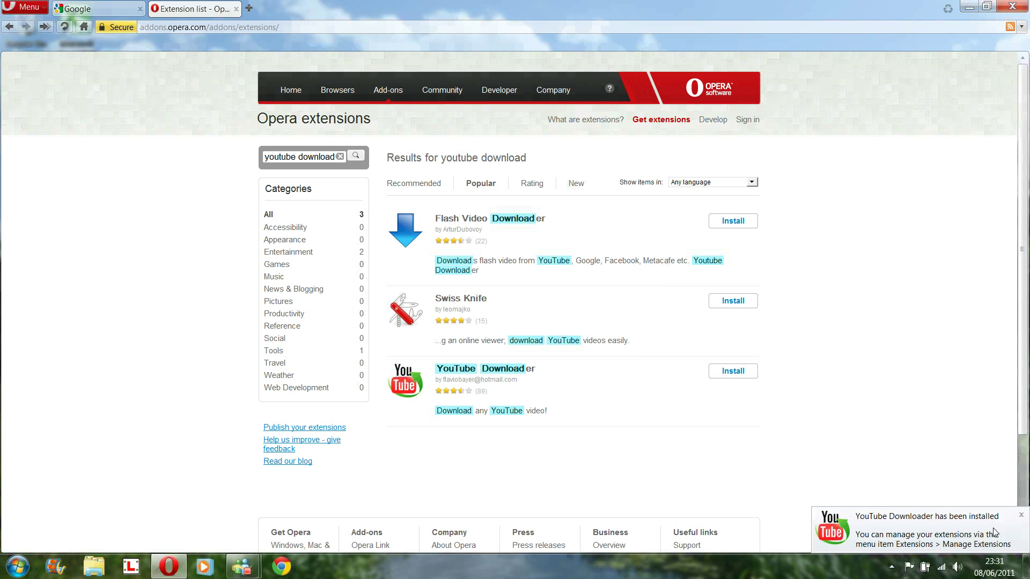
click(1021, 515)
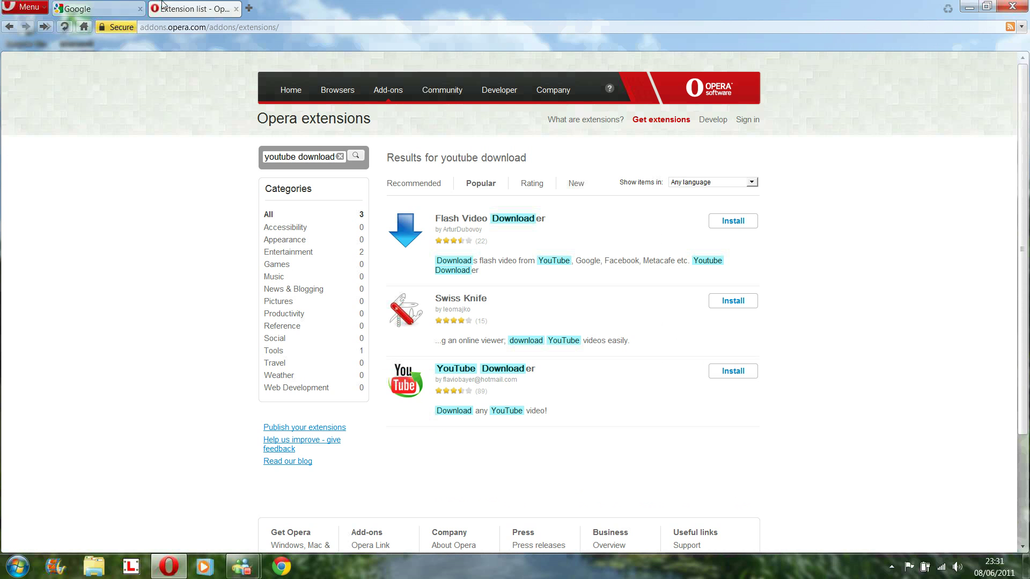
Close the Google tab and load youtube.com.
click(140, 8)
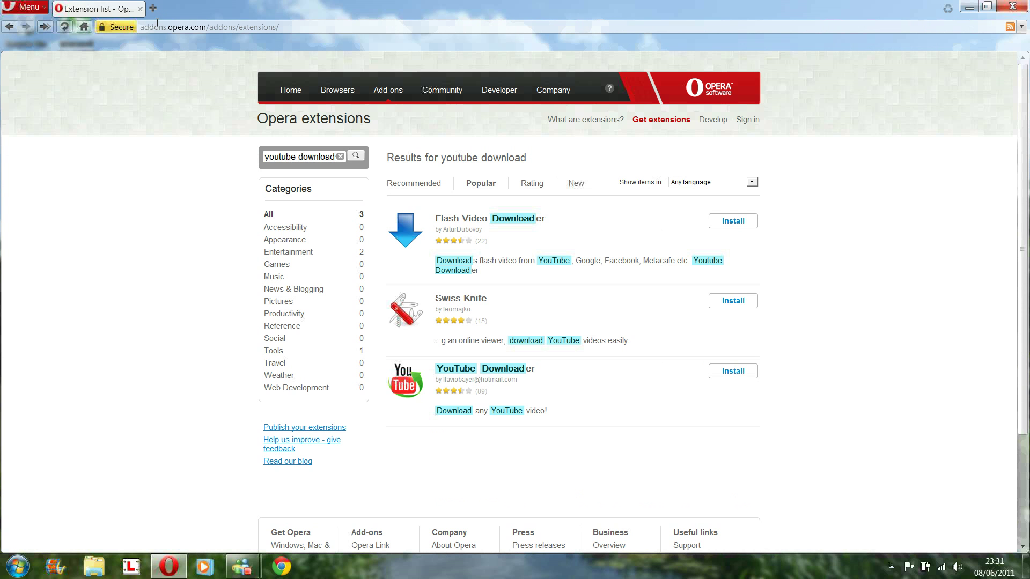
click(157, 26)
text(you)
key(Return)
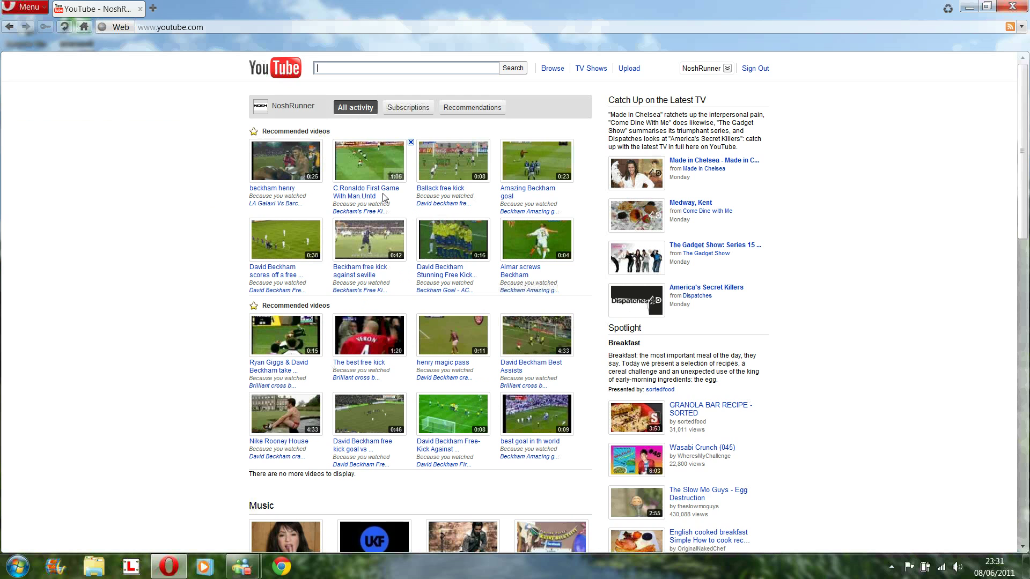
Open and pause 'Beckham free kick against seville', then show its download format choices.
scroll(367, 217, down, 1)
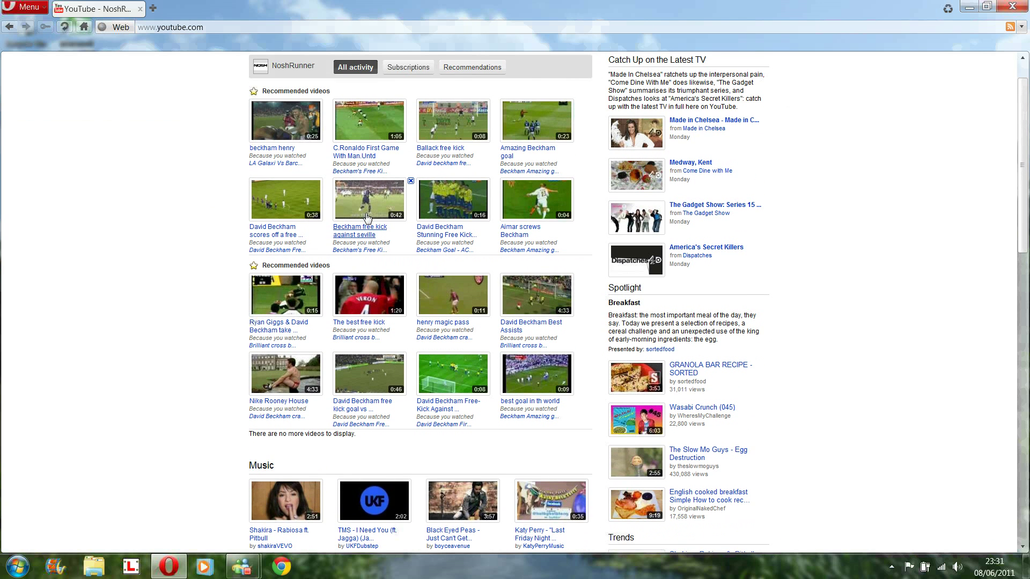
click(368, 218)
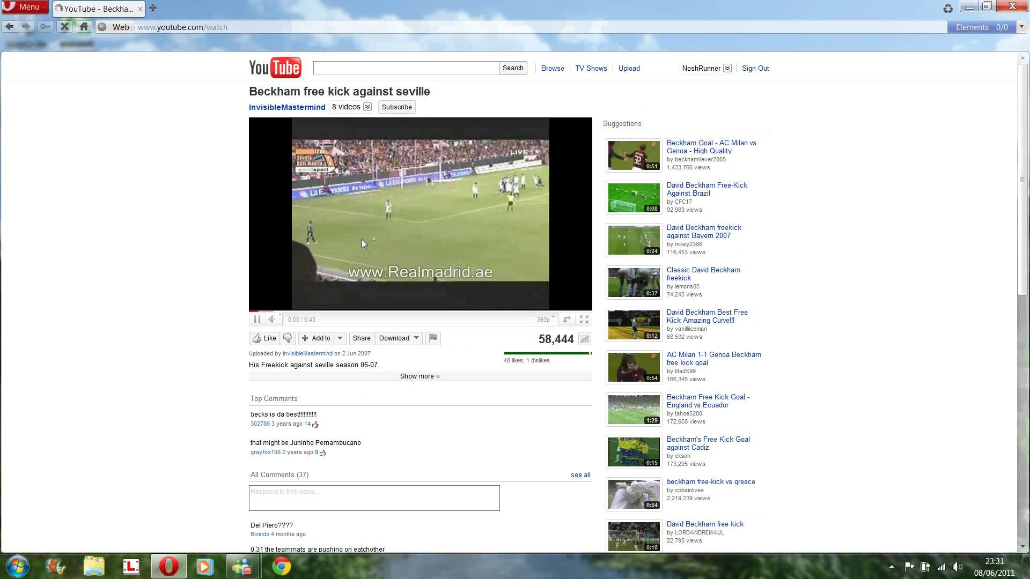
click(515, 294)
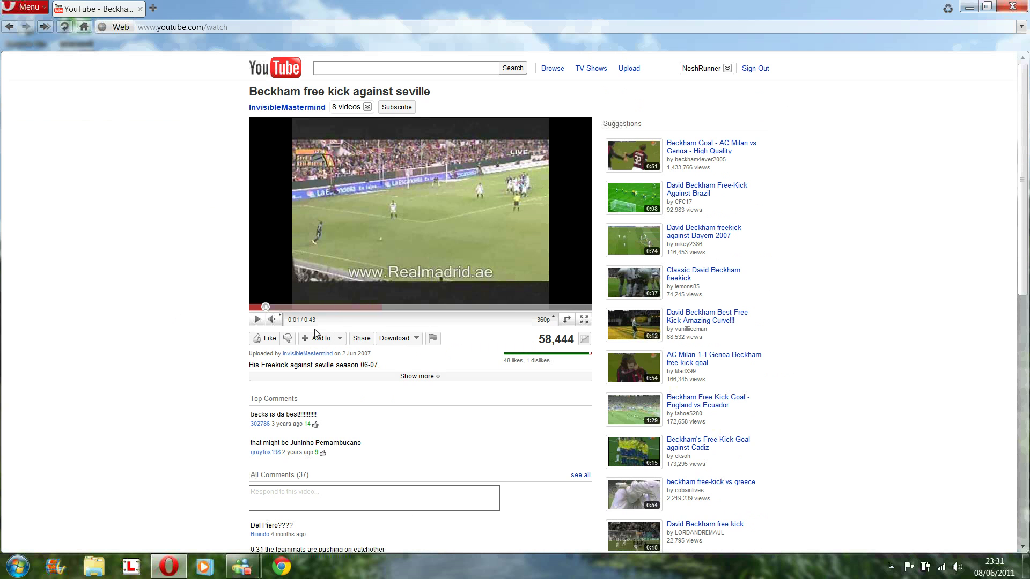
click(416, 339)
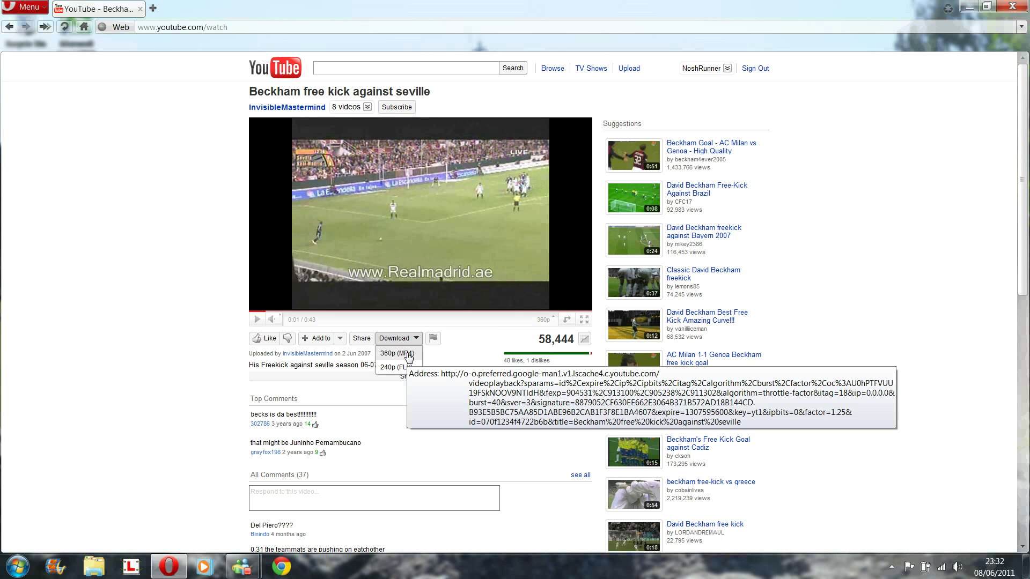
Save the 360p MP4 as 'Beckham free kick against seville' in the Pictures library.
click(409, 356)
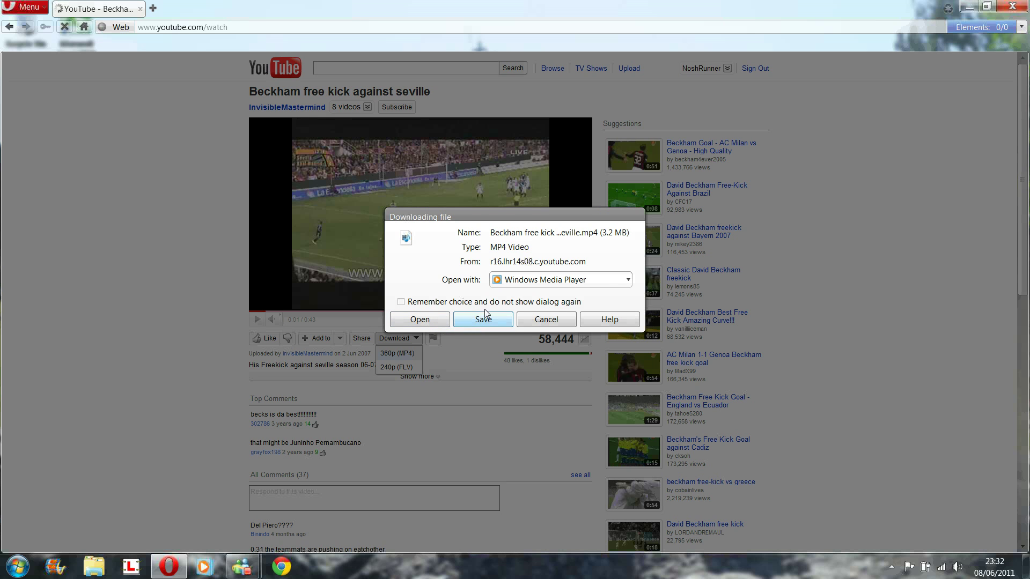
click(504, 283)
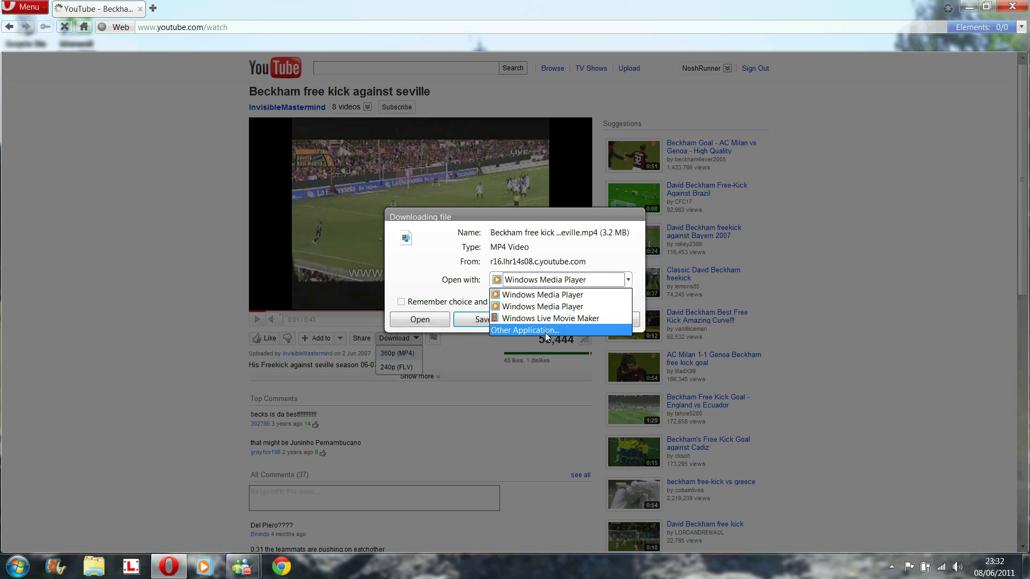
click(468, 298)
click(483, 319)
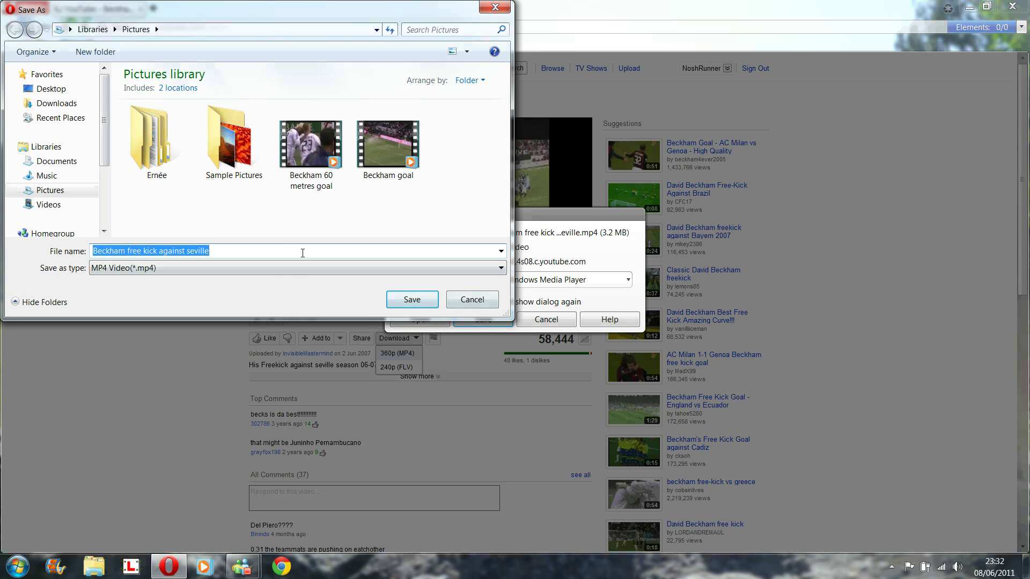
click(406, 300)
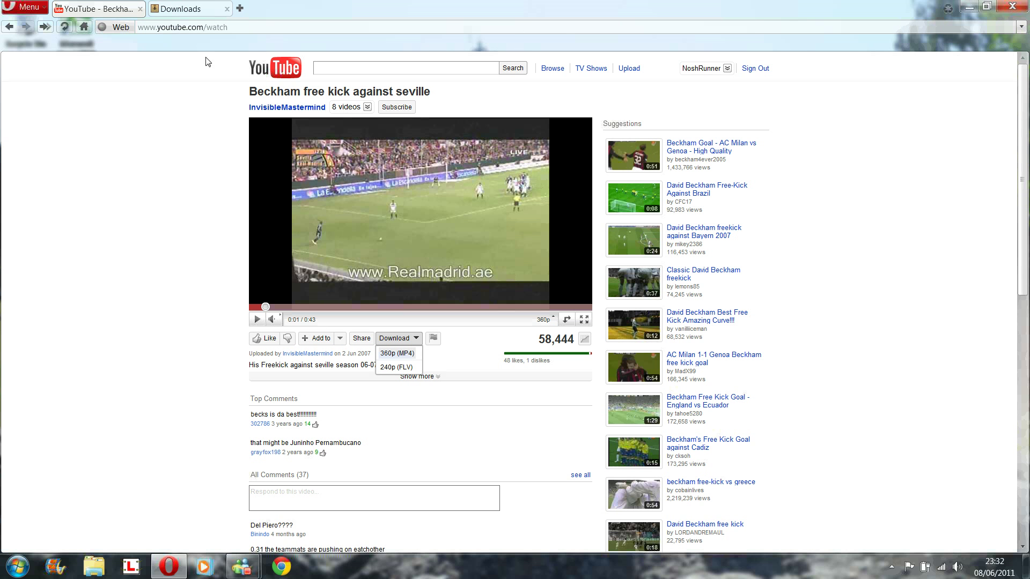
Open the downloaded free-kick video from the Downloads list and pause it.
click(189, 11)
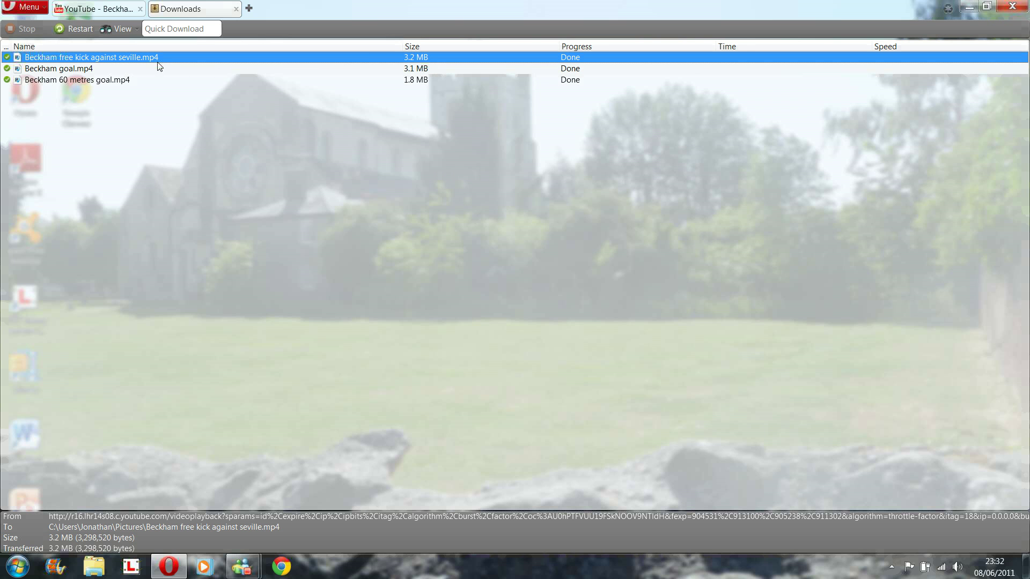
right_click(161, 56)
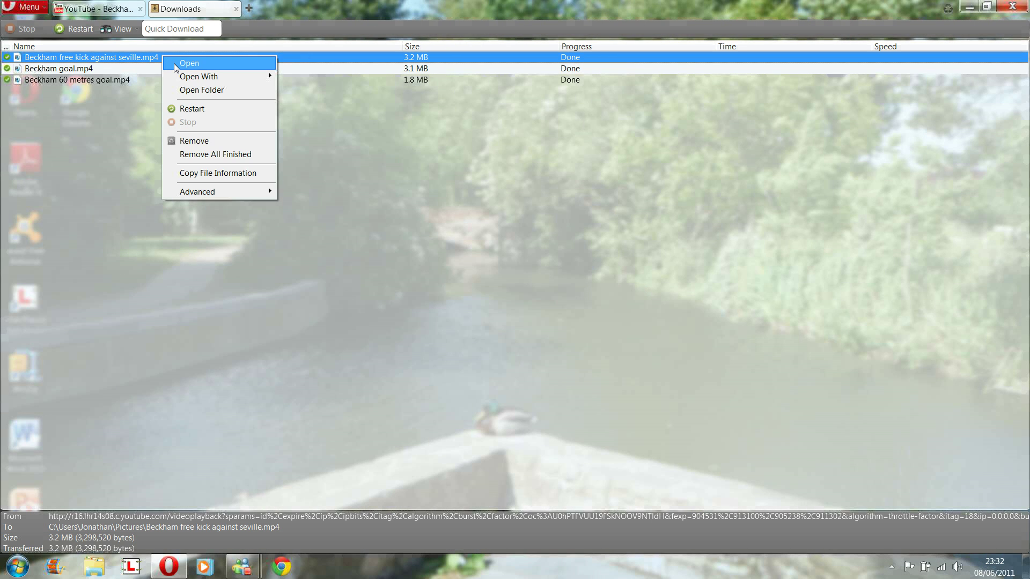
click(176, 63)
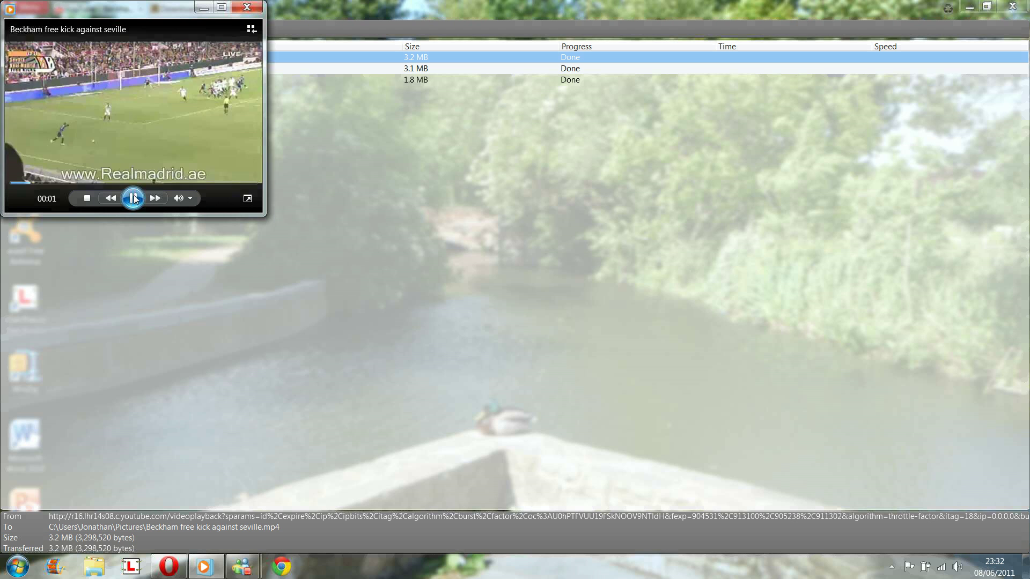
click(134, 197)
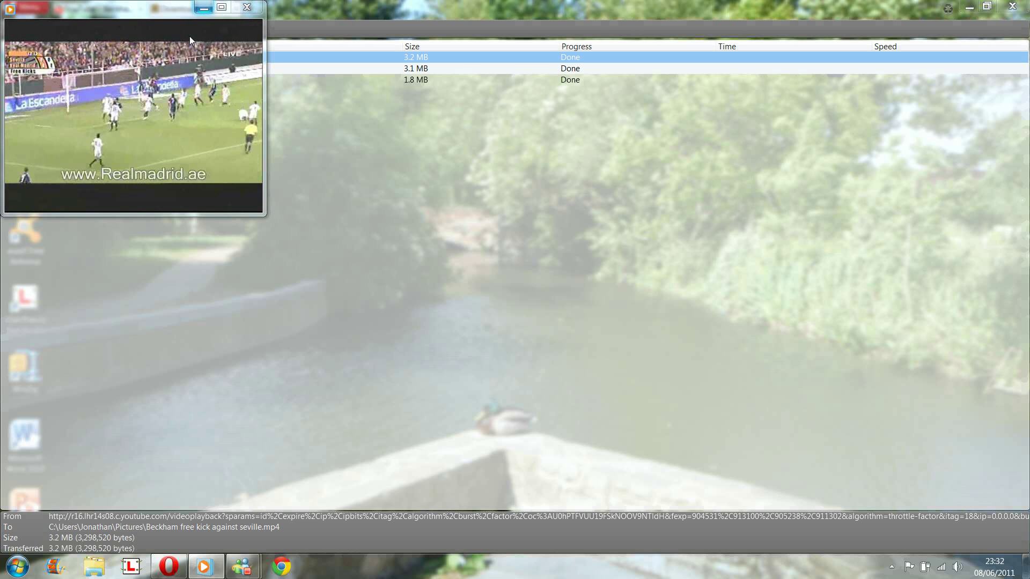
Enlarge the Windows Media Player window, then close it and the Downloads tab.
mouse_move(200, 175)
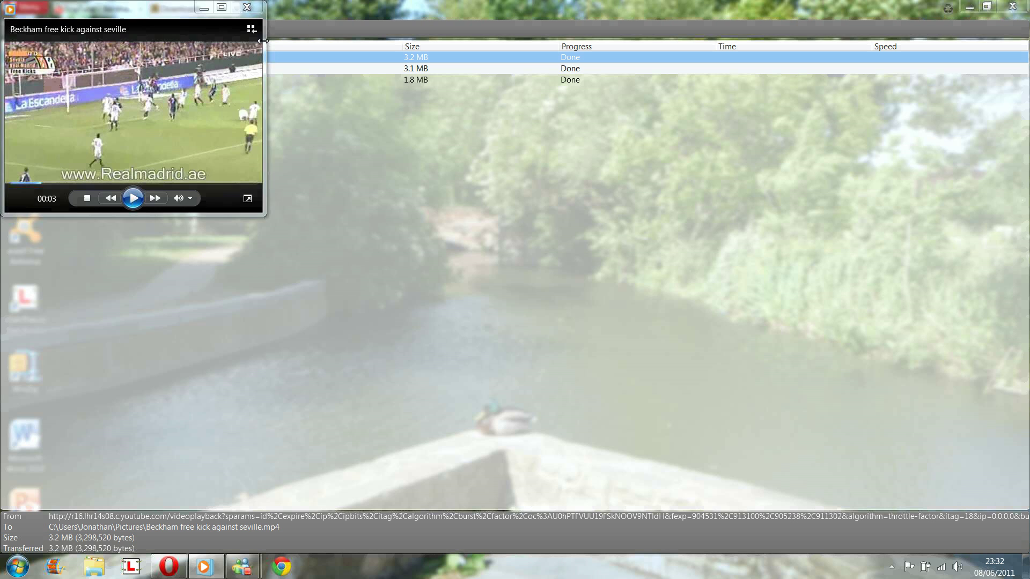
drag(263, 41, 280, 43)
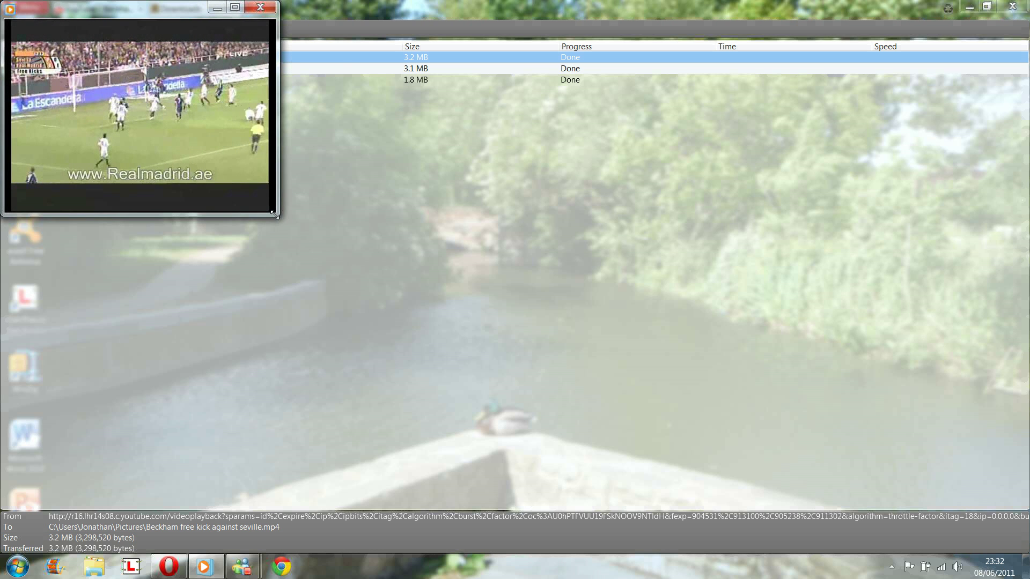
drag(275, 215, 166, 155)
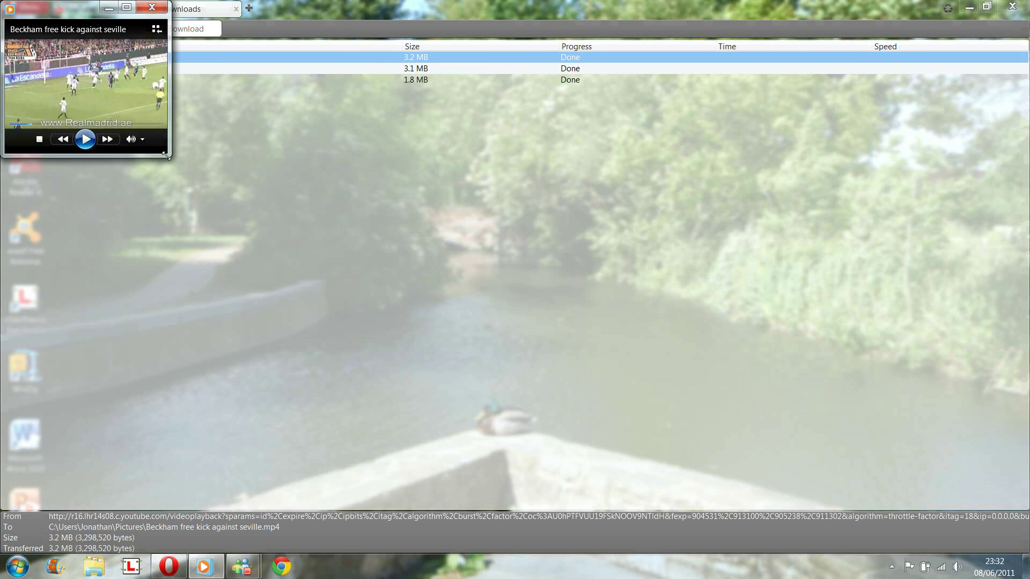
click(151, 9)
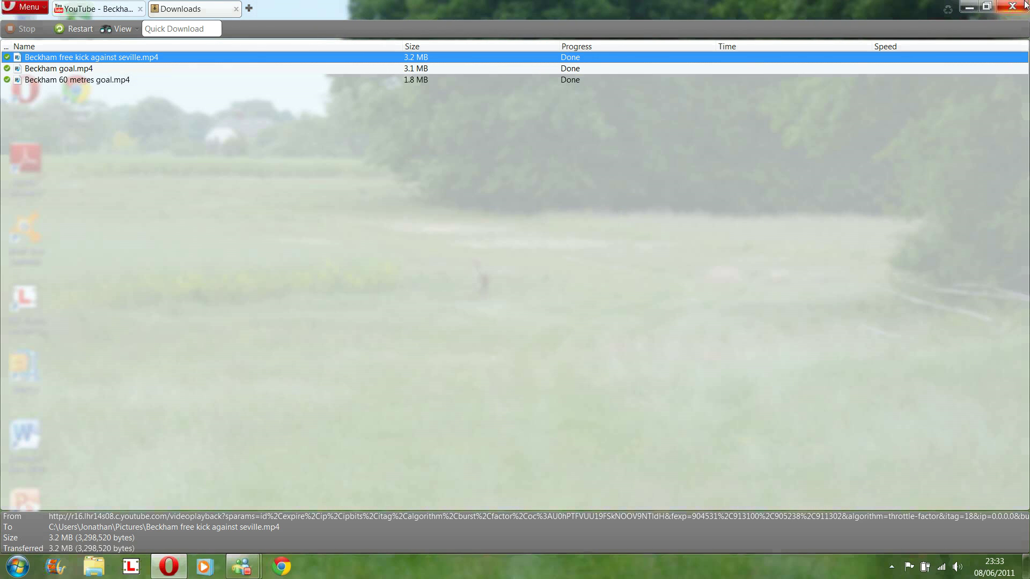
click(234, 11)
Close Opera, launch Google Chrome, and go to youtubedownloader.anoniamto.com.
click(1012, 6)
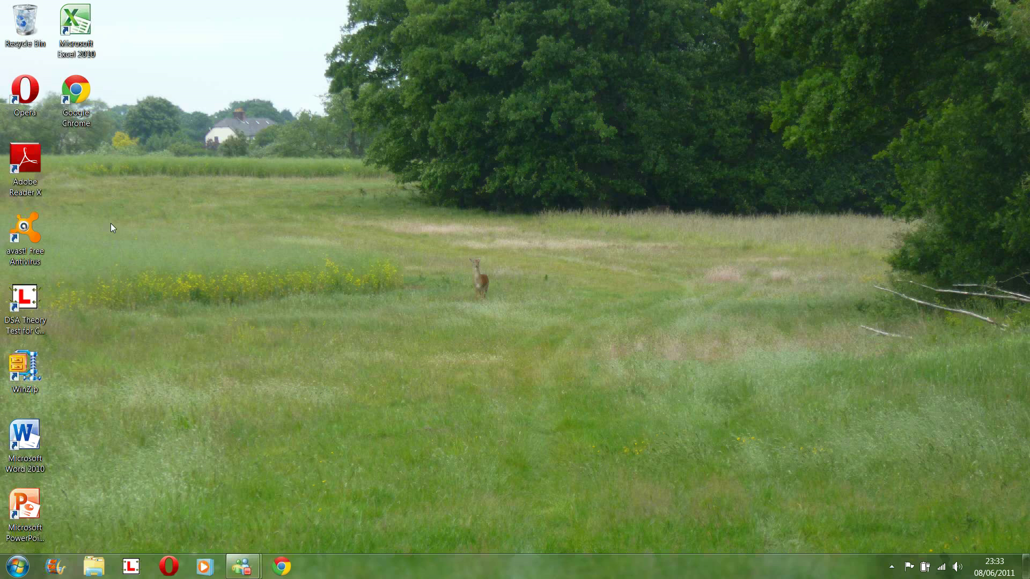
double_click(75, 92)
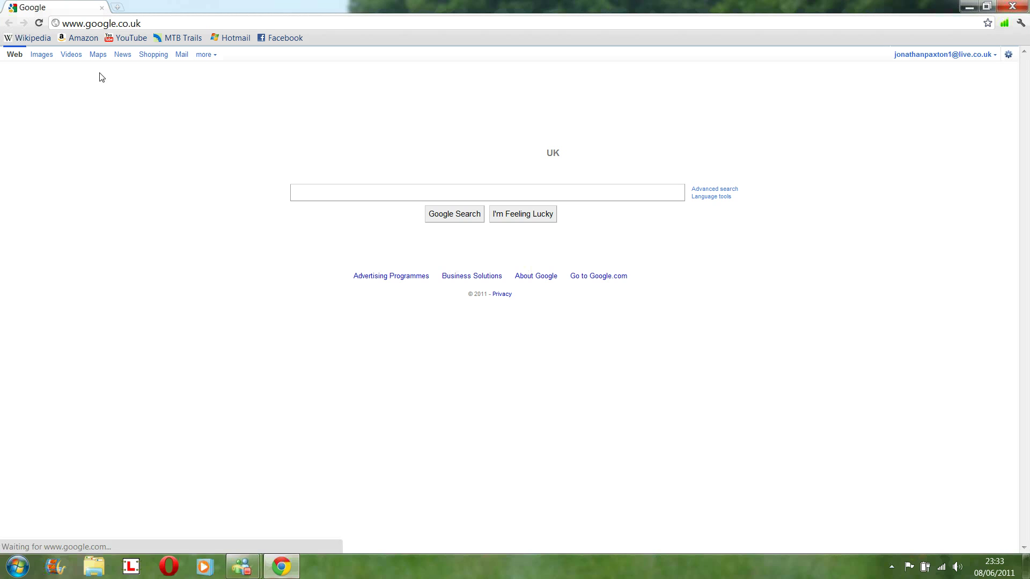
key(ctrl+l)
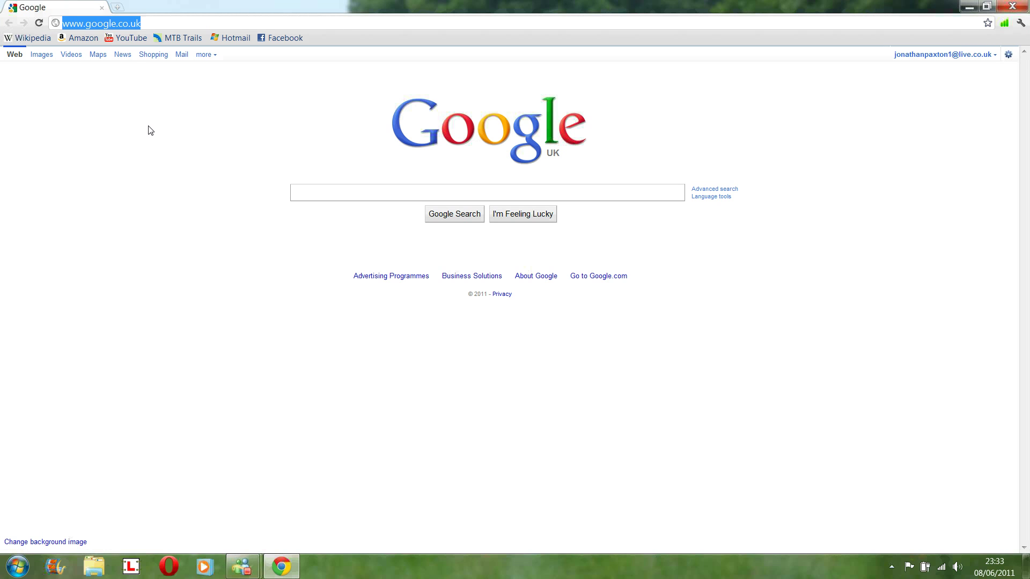
text(http://youtubedownloader.anoniamto.com/)
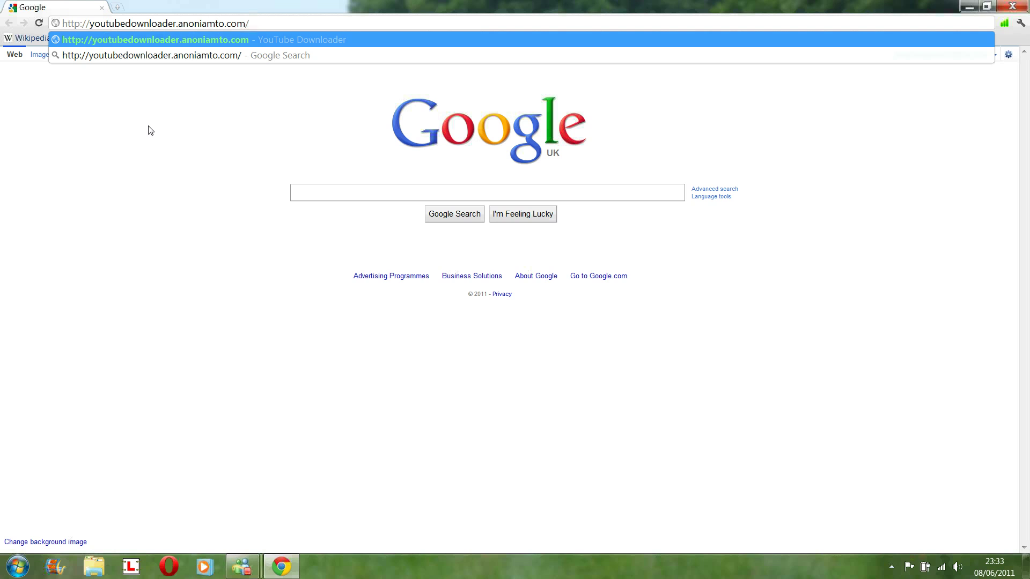
key(Return)
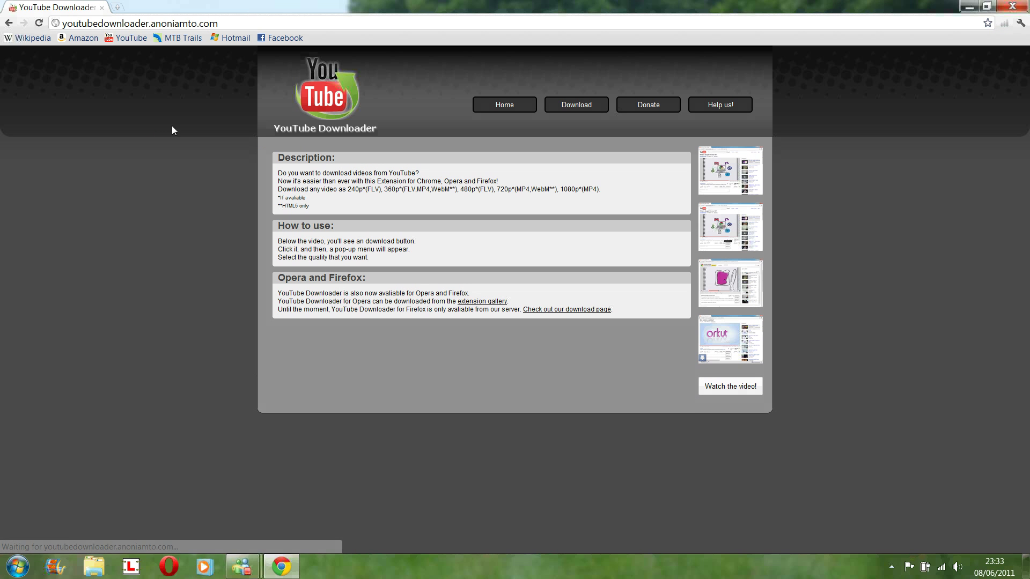
Download and install the Chrome version of the YouTube Downloader extension.
click(554, 110)
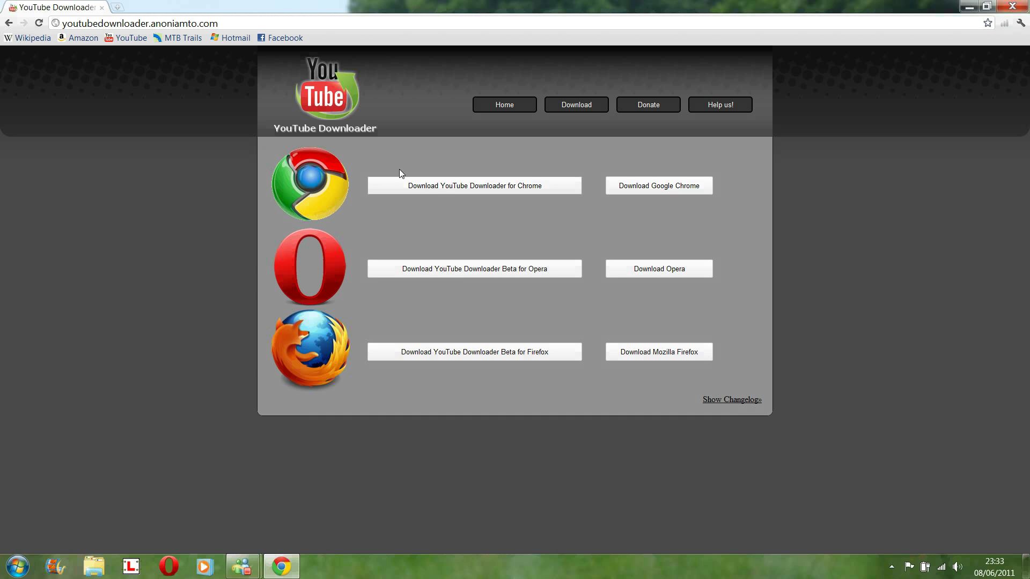
click(498, 191)
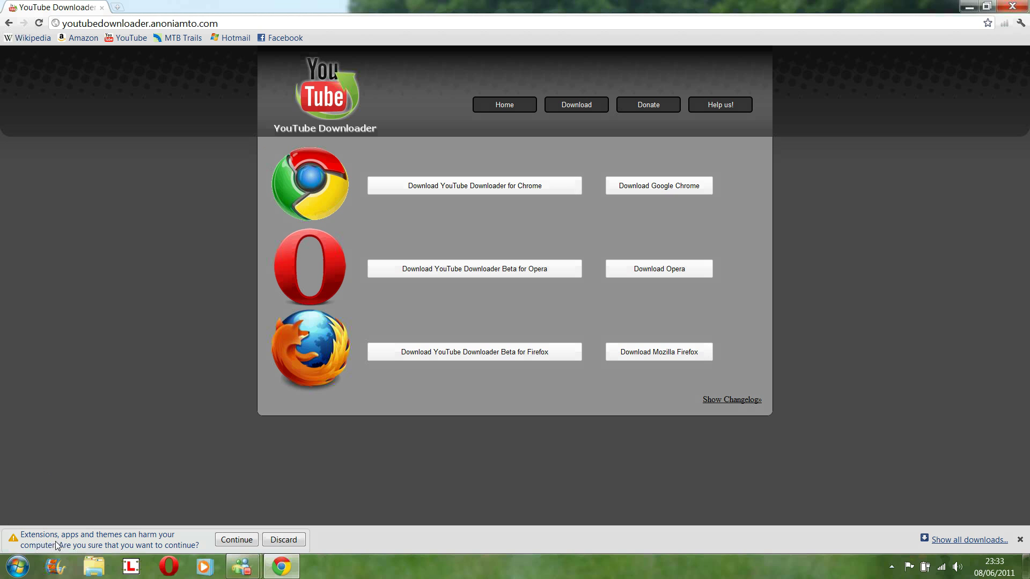
click(236, 540)
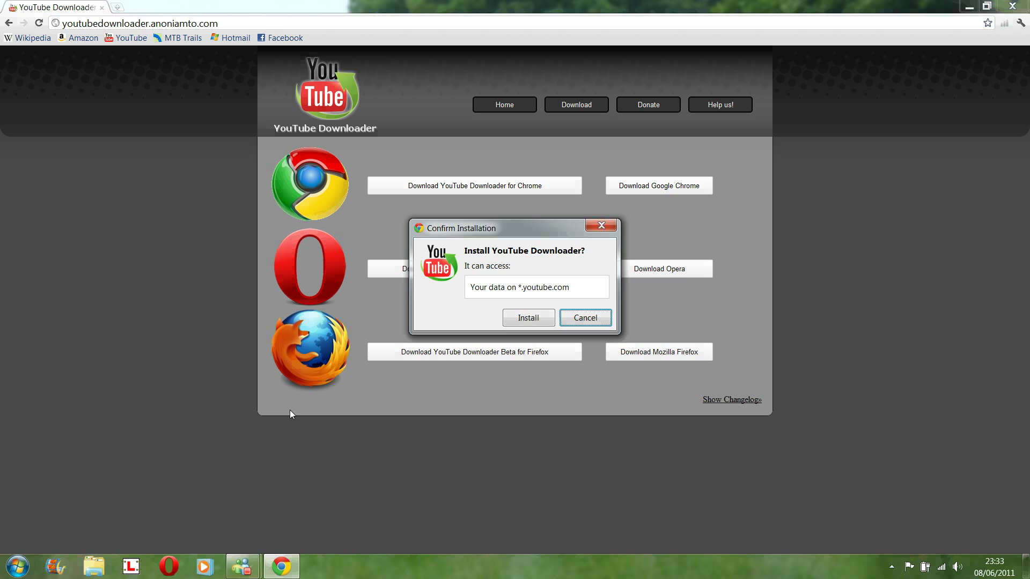
click(516, 318)
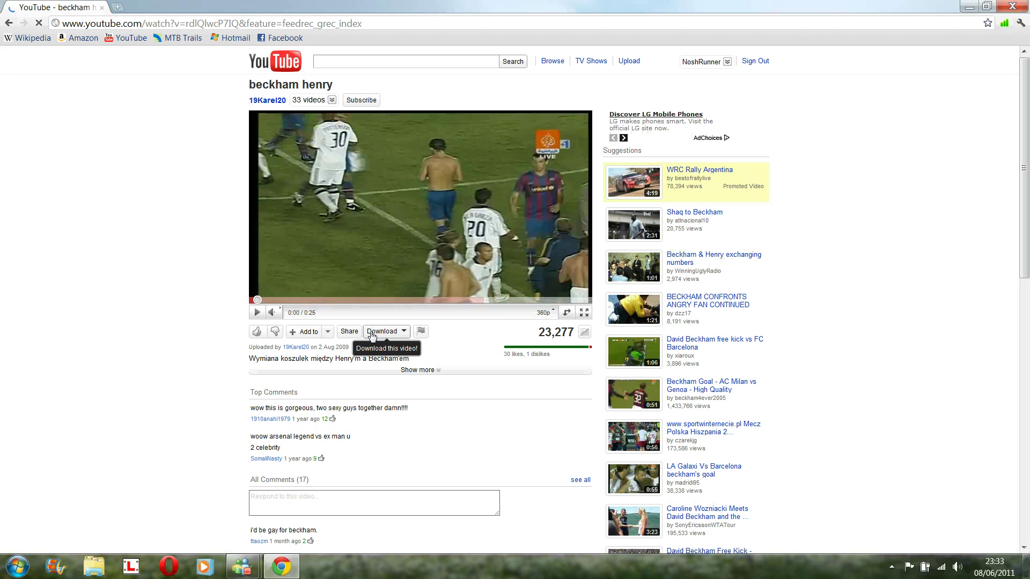
Download 'beckham henry' as 360p MP4, open it from the download shelf, and pause it.
click(403, 333)
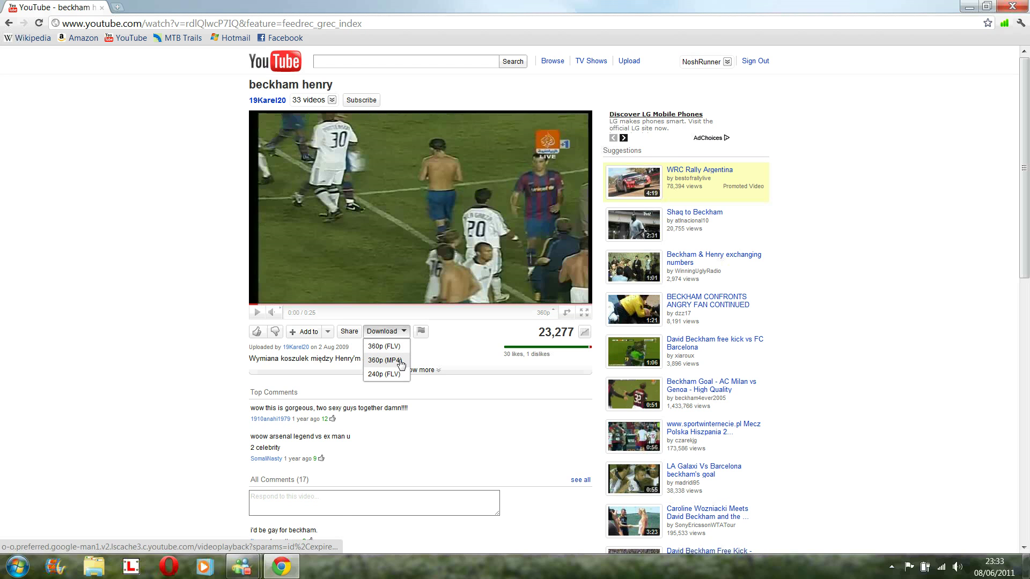
click(402, 362)
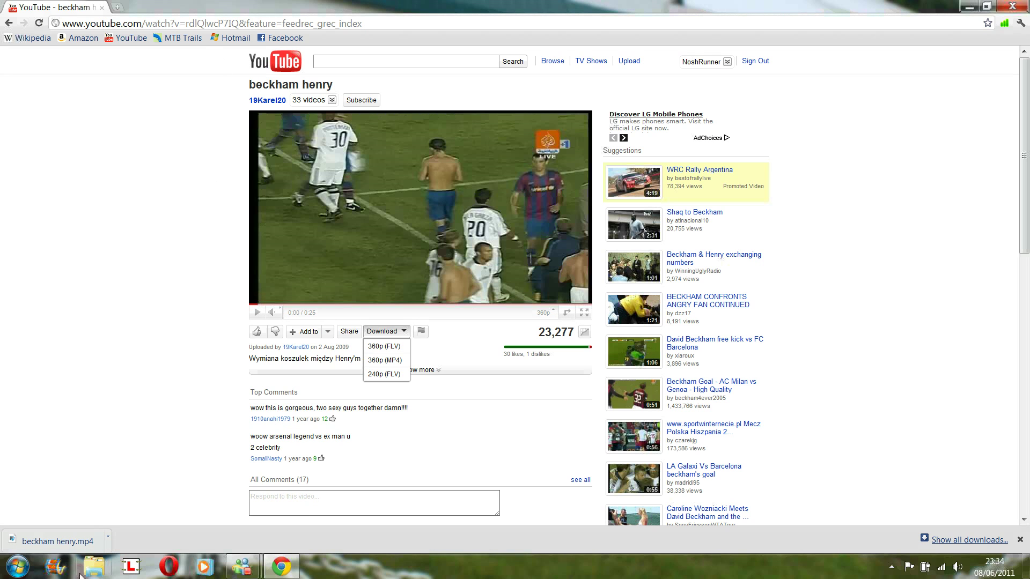
click(74, 542)
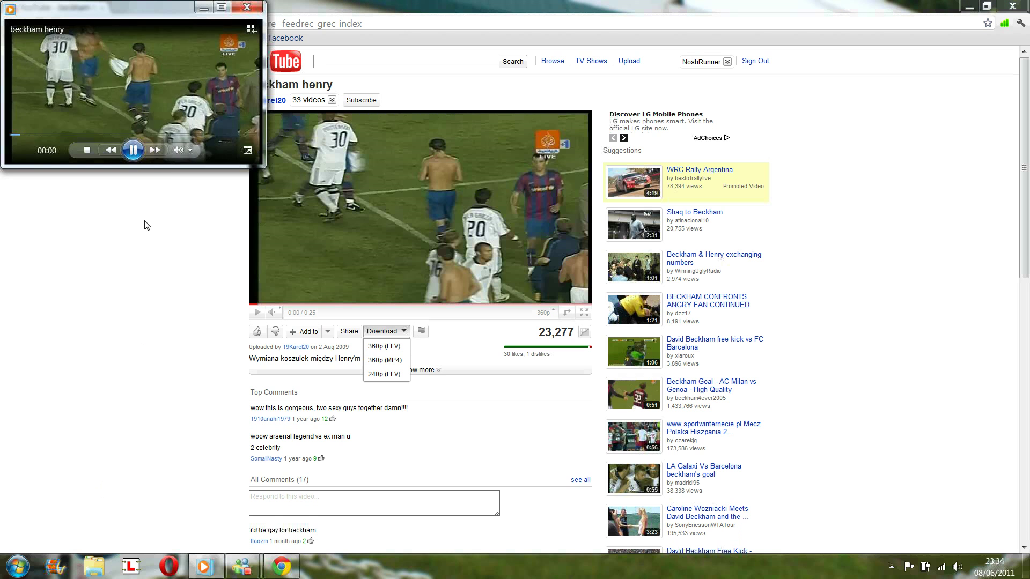
click(135, 153)
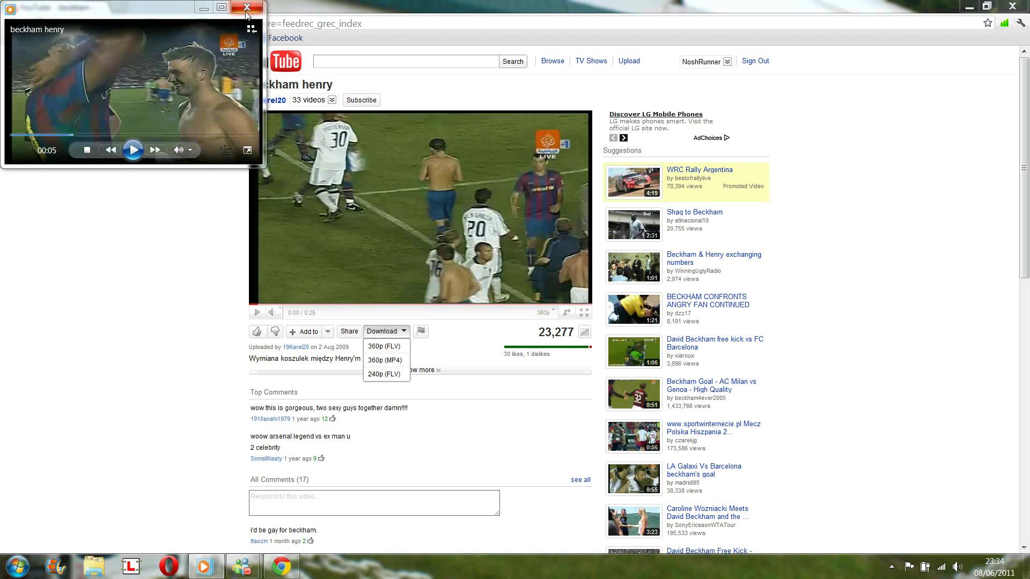
Close Windows Media Player and return to the YouTube home page.
click(246, 10)
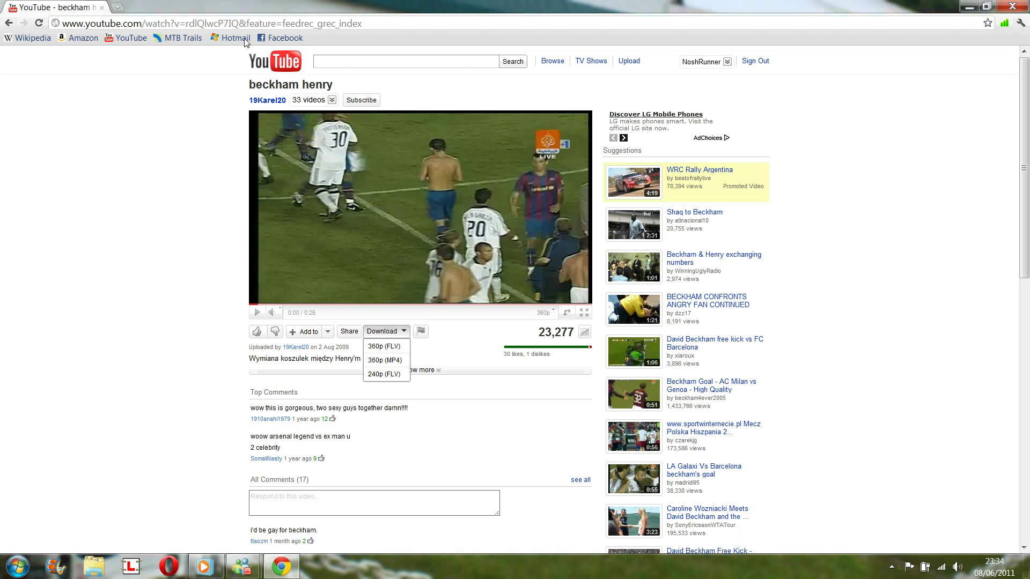
click(281, 66)
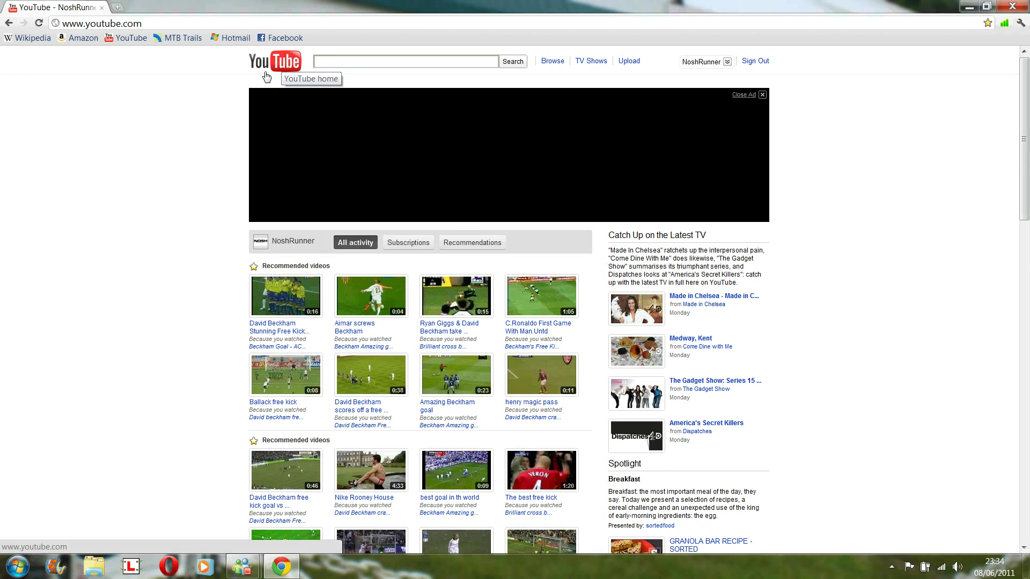